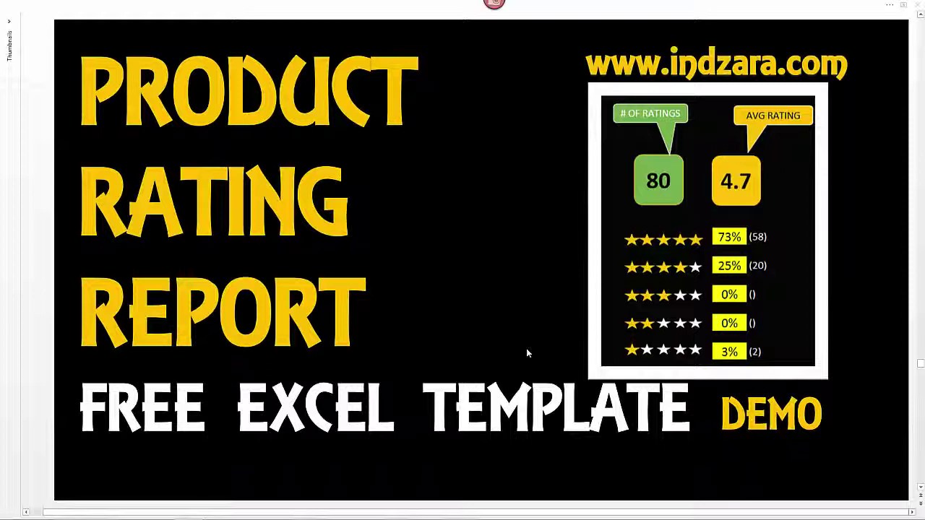
Step: Leave the Product Rating Report title slide and switch to the workbook's empty DATA sheet
key("alt+Tab")
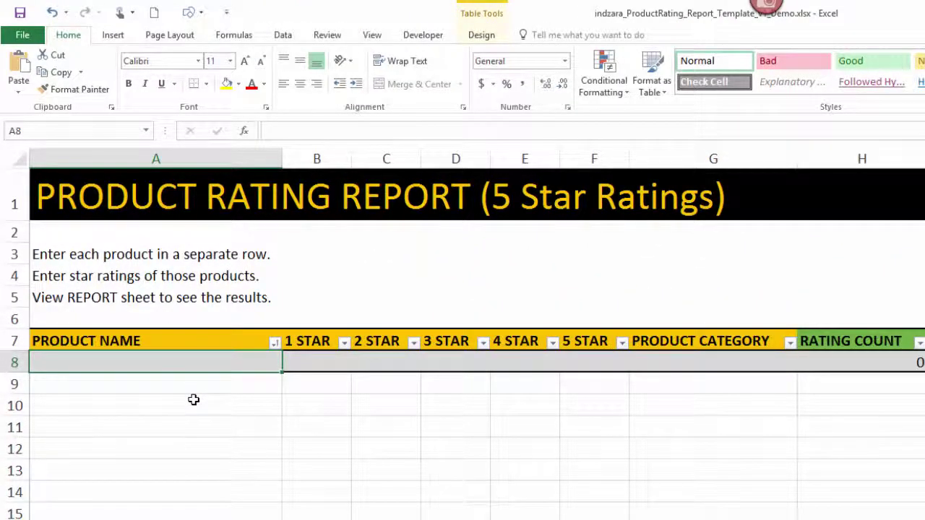
Step: Enter 'Product One' in cell A10 below the ratings table
left_click(193, 400)
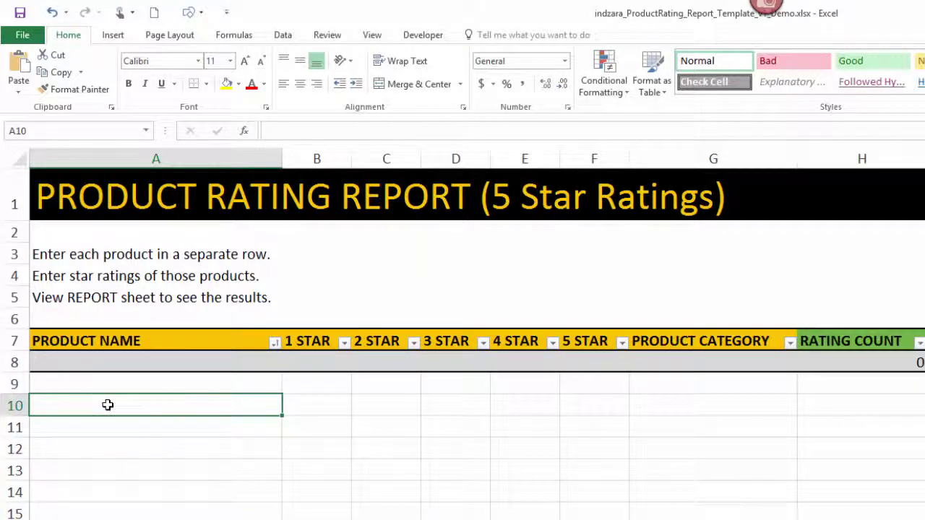
type("Product On")
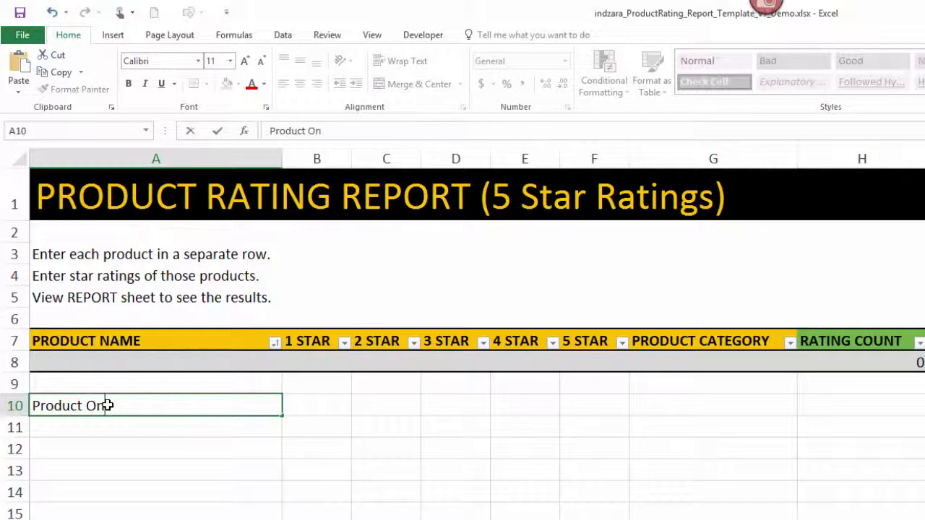
type("e")
key("Return")
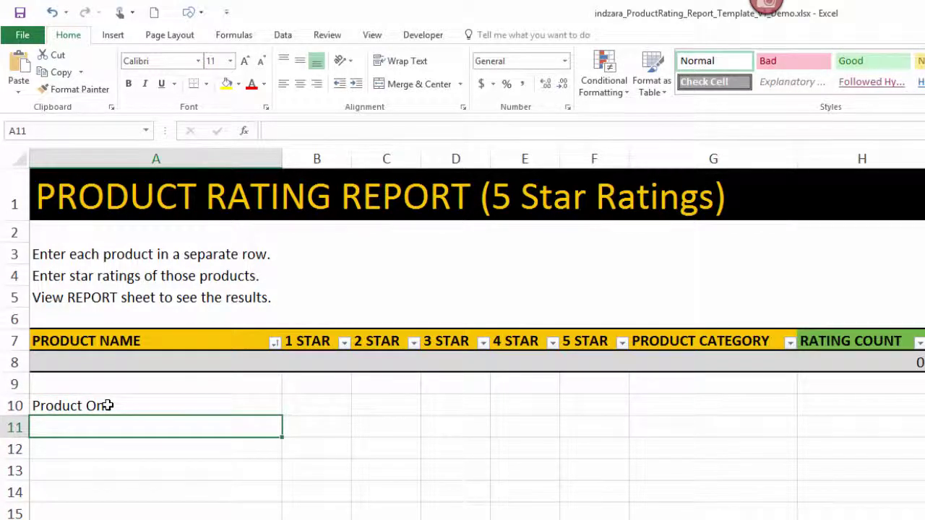
Step: Select the table header and first data row, A7 through J8
left_click(107, 405)
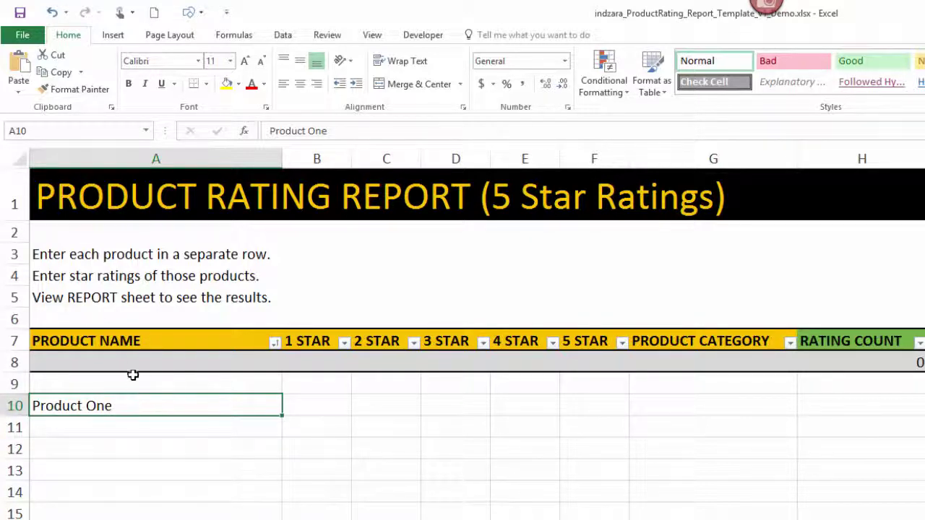
left_click(130, 344)
left_click(130, 355)
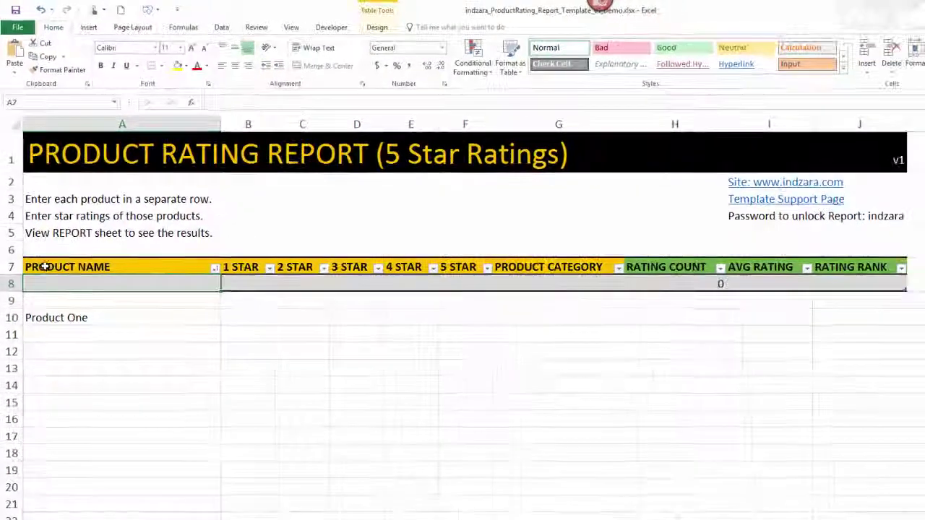
left_click_drag(101, 297, 924, 316)
Step: Delete the 'Product One' sample from A10 and return to the first table row, A8
left_click(194, 284)
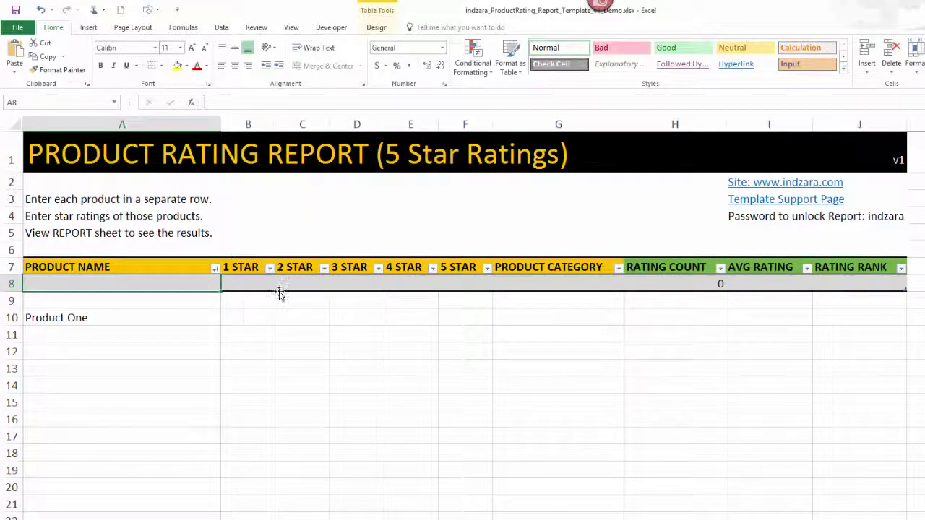
key("ctrl+a")
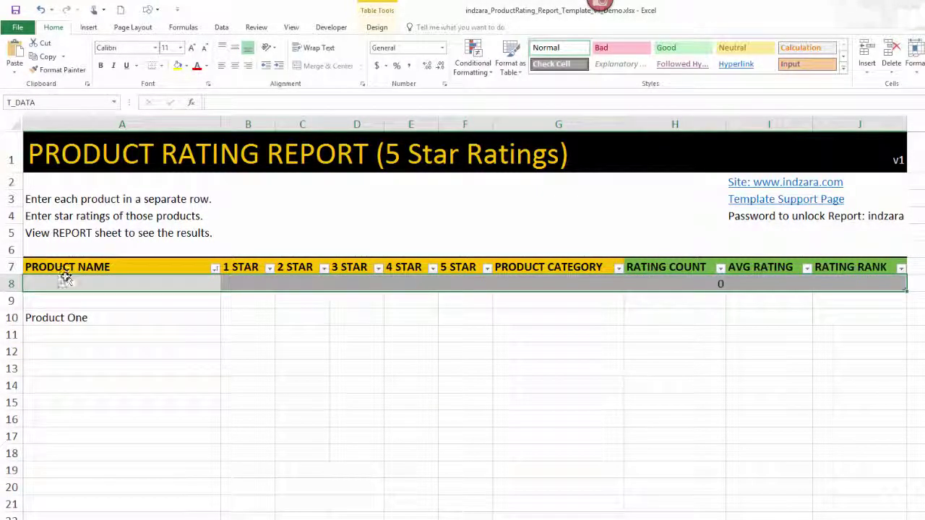
left_click(64, 323)
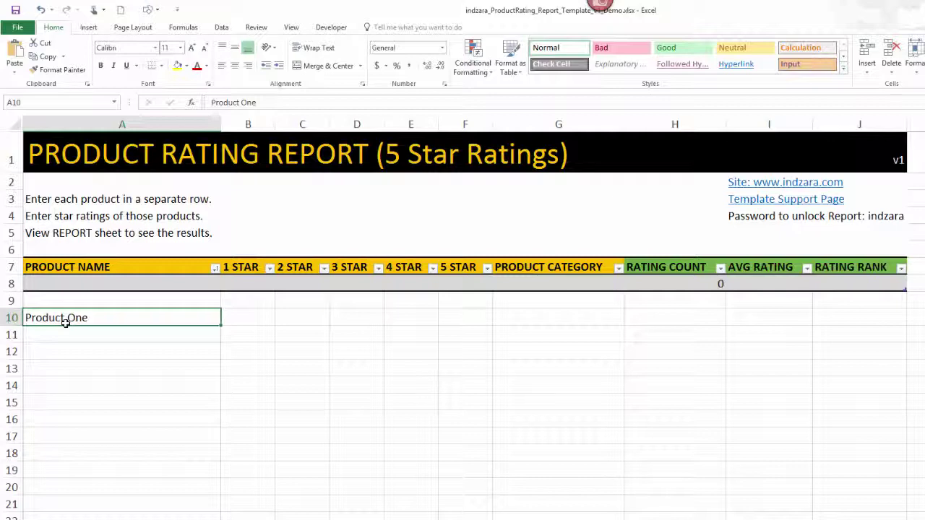
key("Delete")
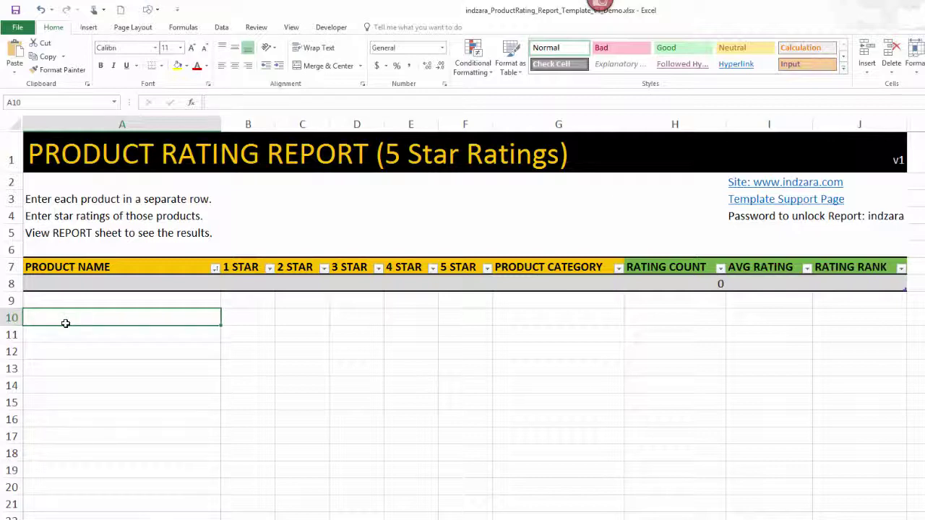
key("Up")
key("Up")
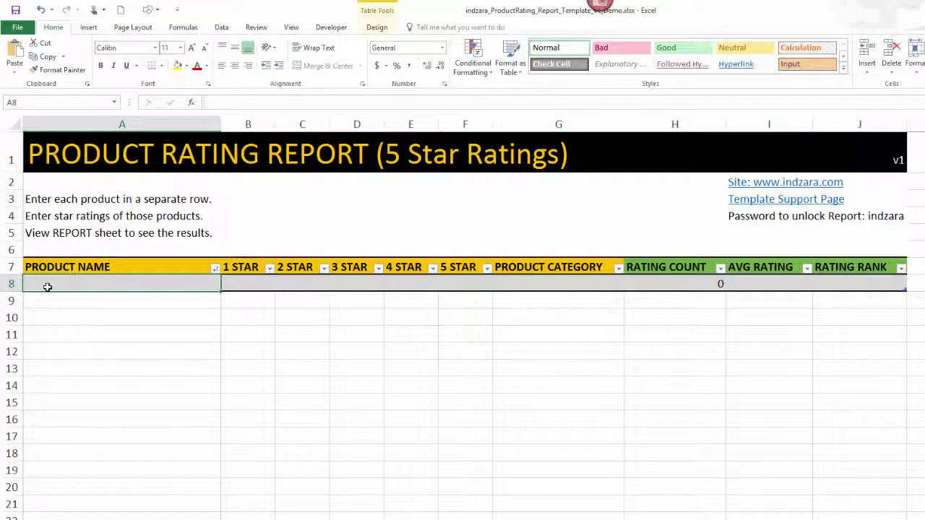
Step: Fill row 8 with Event Calendar Maker, star counts 1, 1, 0, 10, 20, and category Calendars
type("Event Calend")
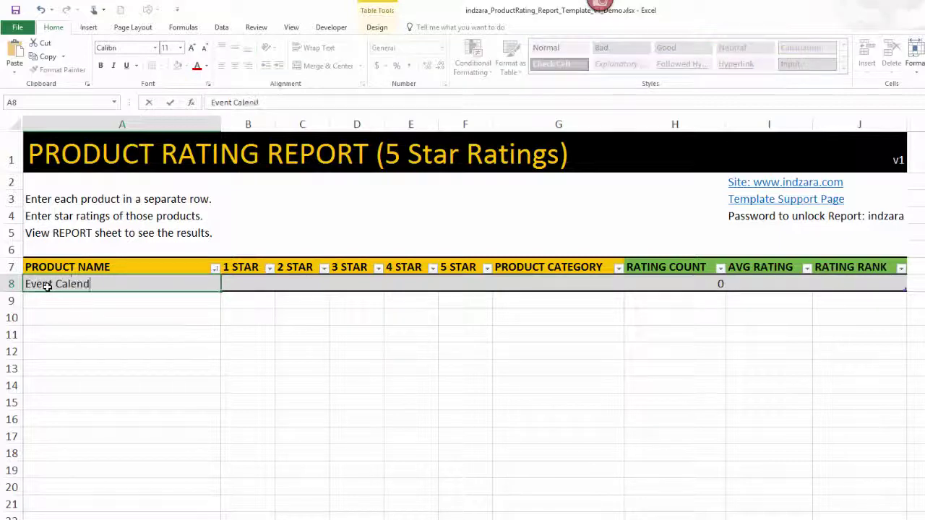
type("ar Maker")
key("Tab")
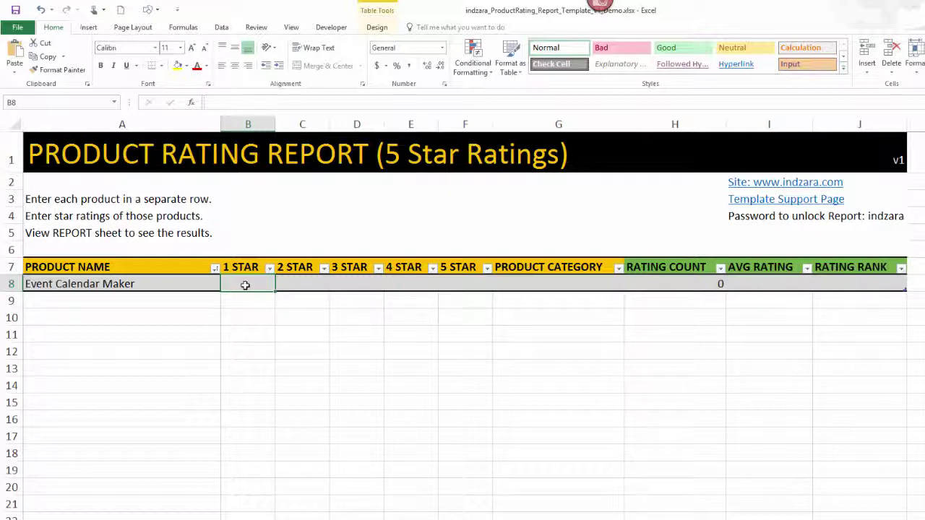
type("1")
key("Tab")
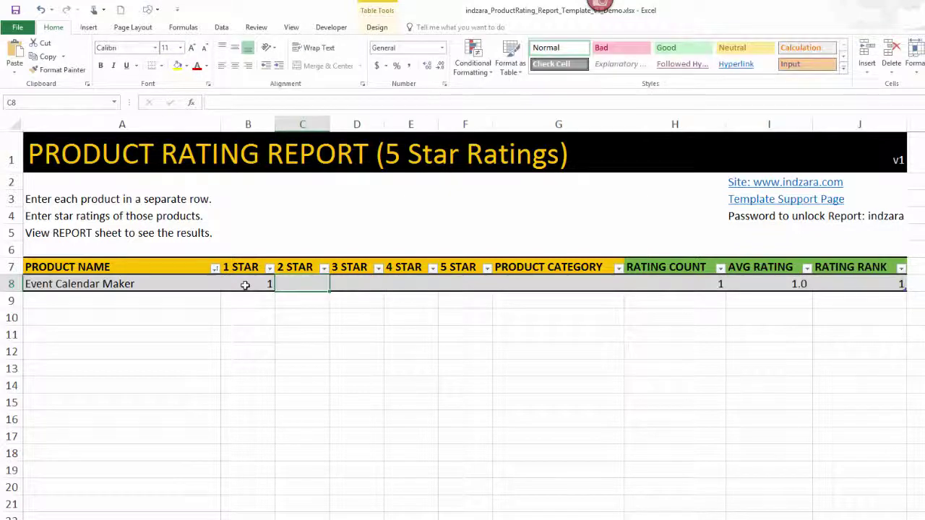
type("1")
key("Tab")
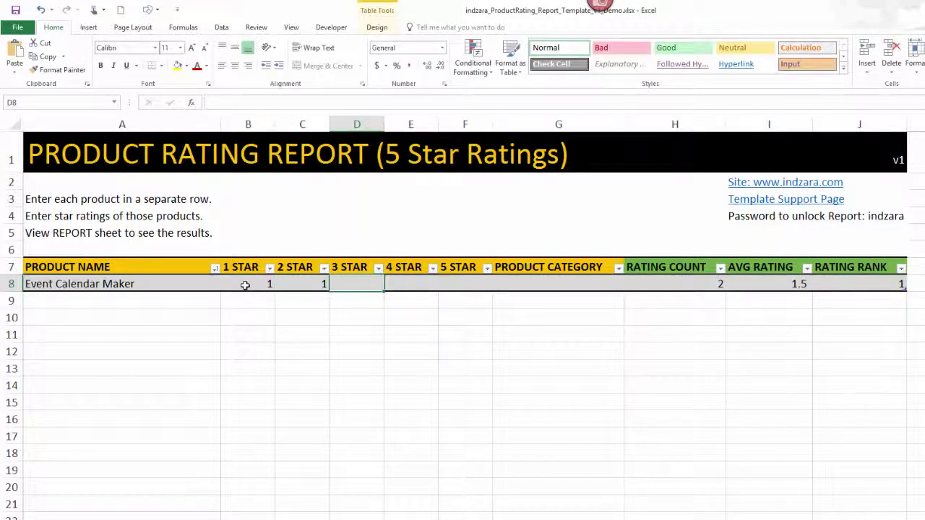
type("0")
key("Tab")
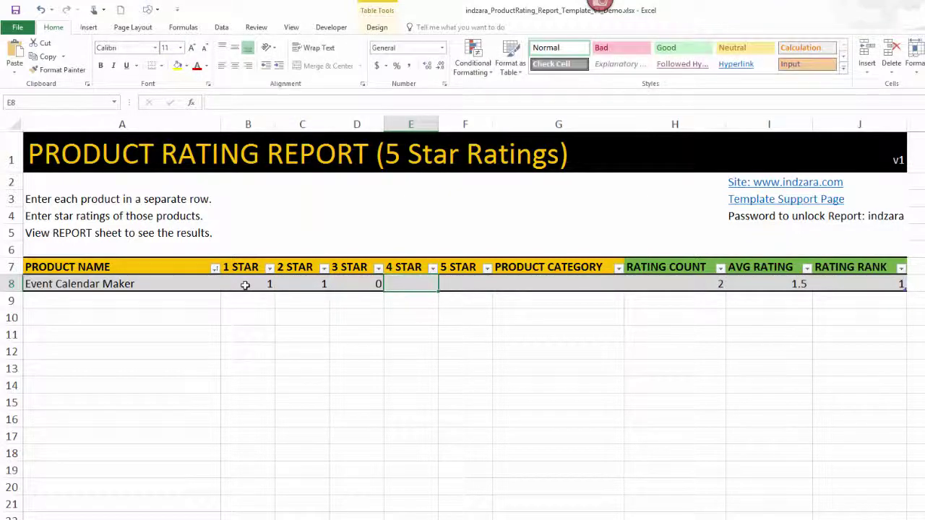
type("10")
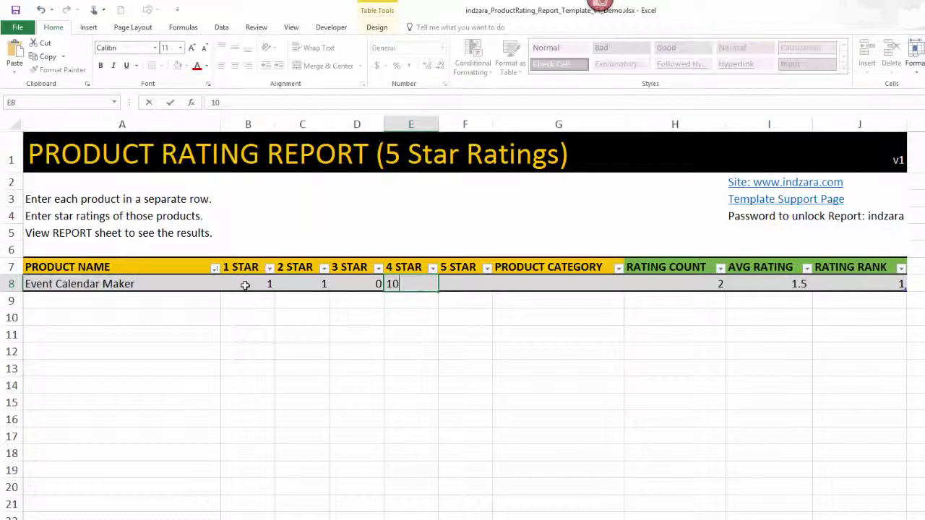
key("Tab")
type("20")
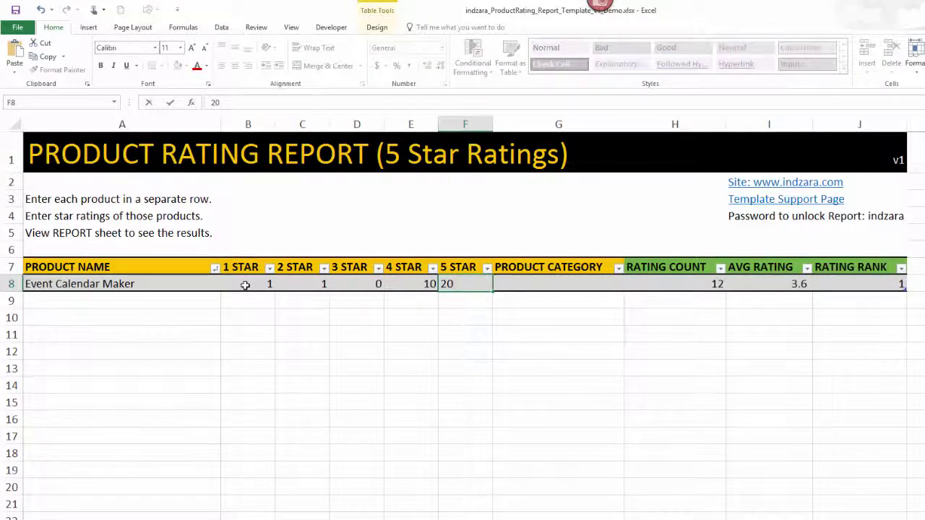
key("Tab")
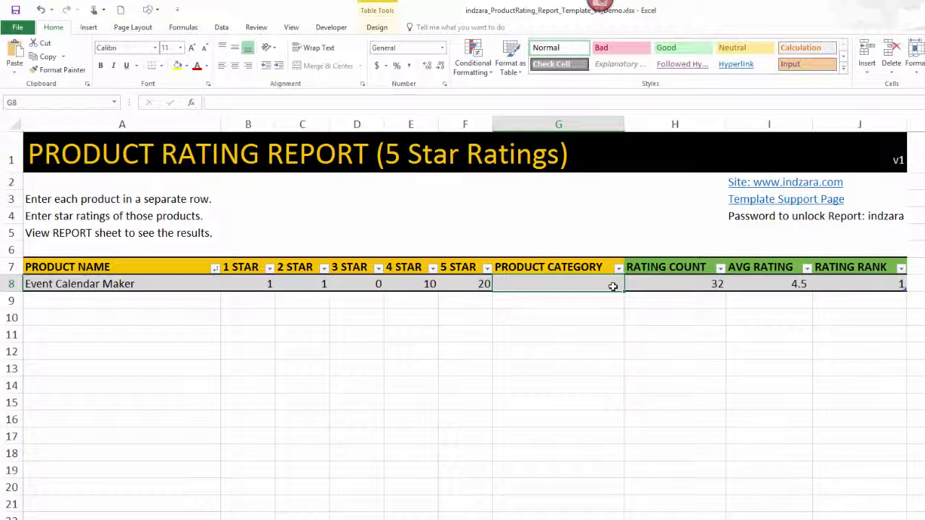
type("Cale")
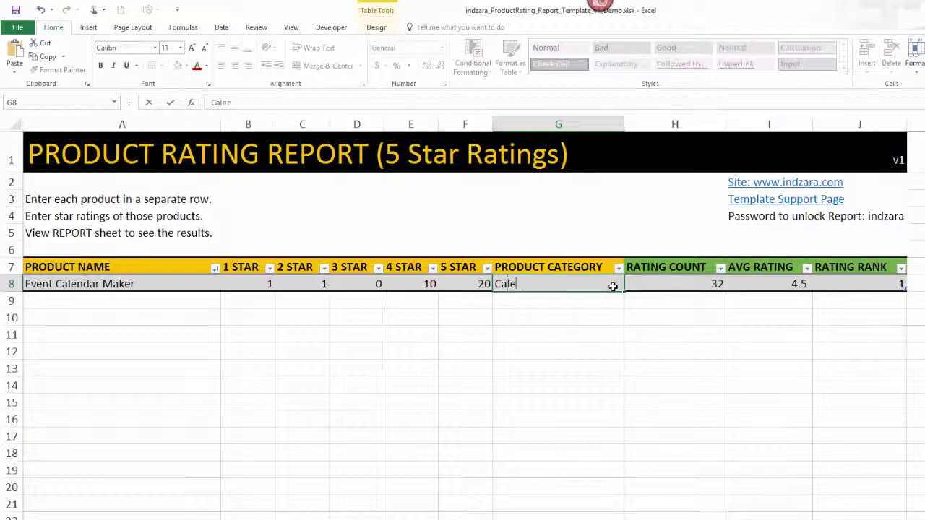
type("ndars")
key("Return")
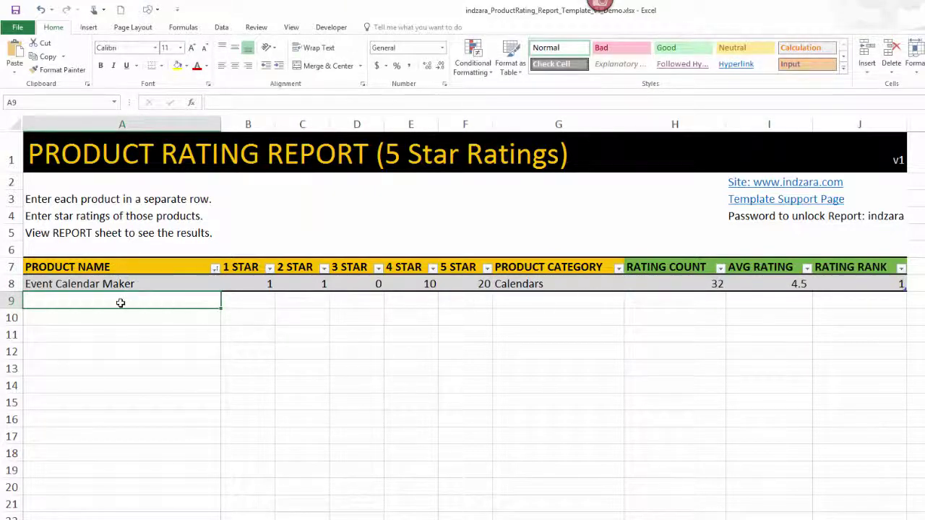
Step: Enter Gantt Chart Maker in A9 with a 2 STAR count of 0 and 3 STAR count of 5
type("Gantt Cha")
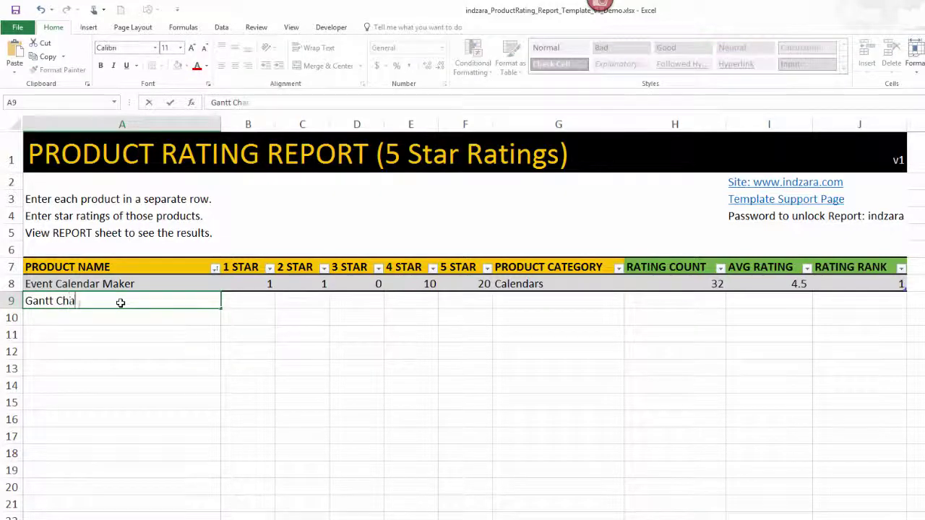
type("rt Maker")
key("Tab")
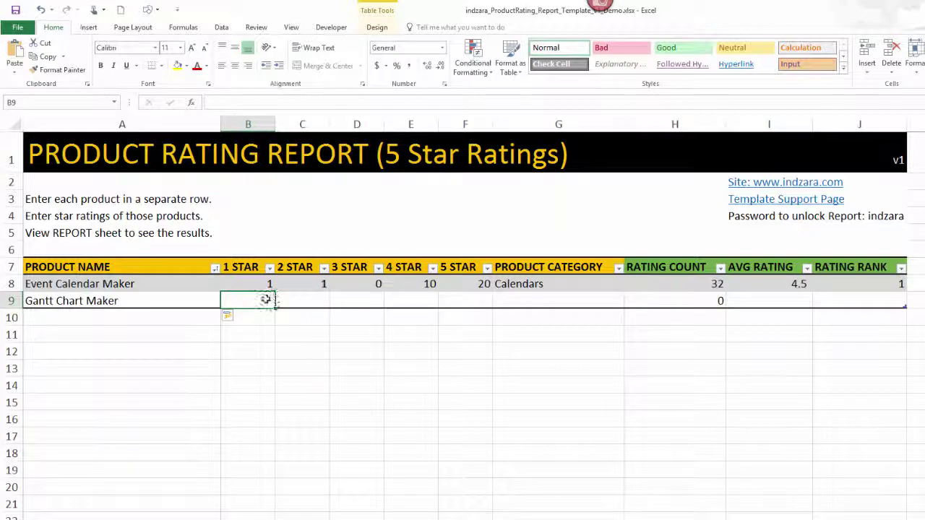
key("Tab")
type("0")
key("Tab")
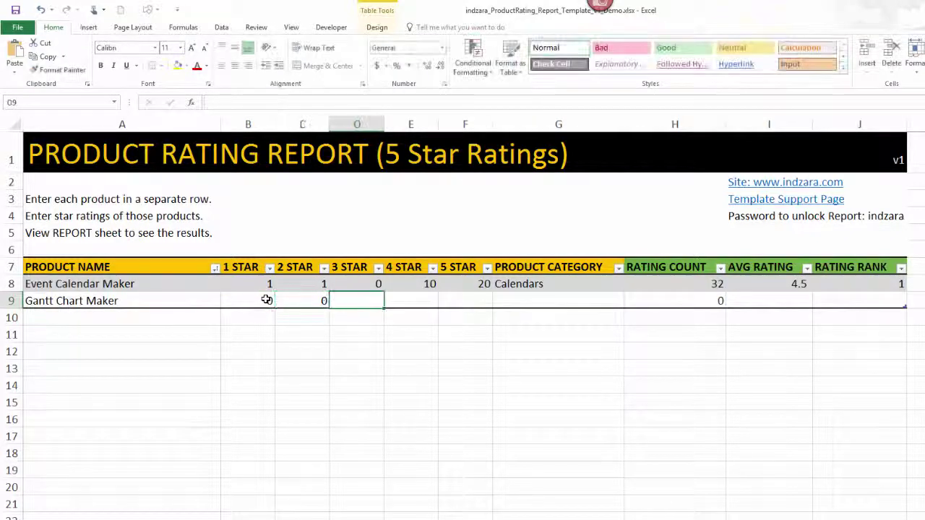
type("5")
key("Tab")
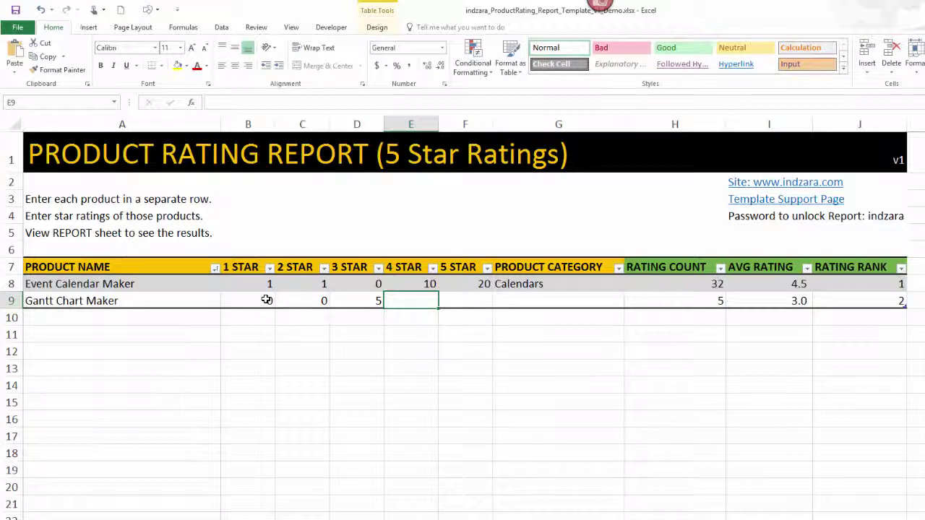
Step: Give Gantt Chart Maker 4 STAR 15, 5 STAR 25 and category PM
type("4")
key("BackSpace")
type("15")
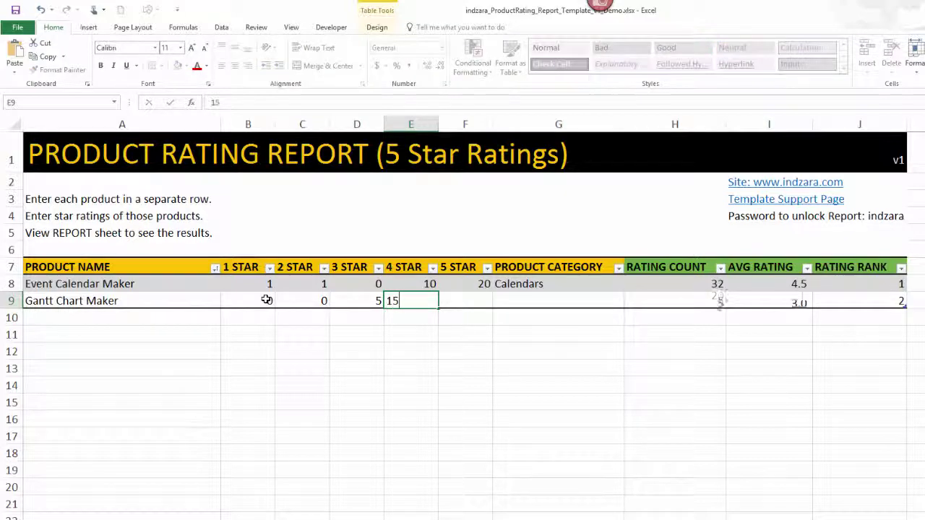
key("Tab")
type("25")
key("Tab")
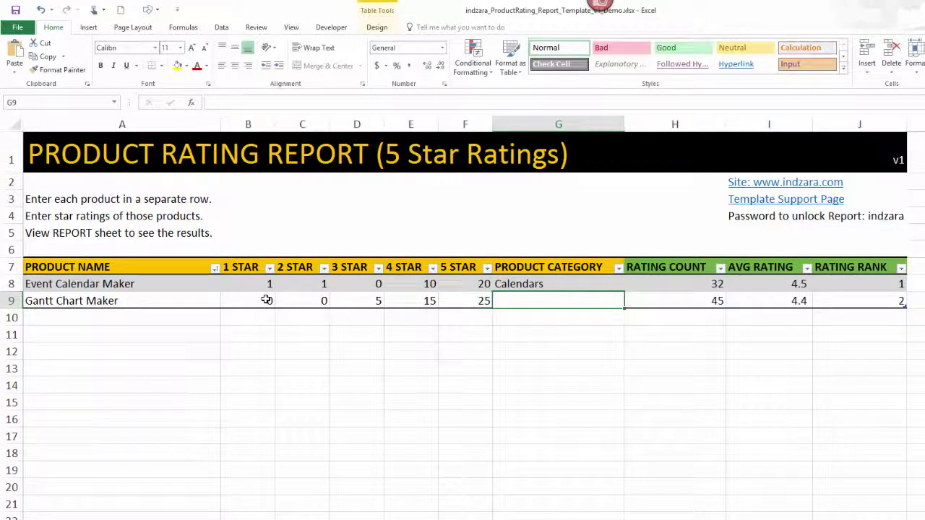
type("PM")
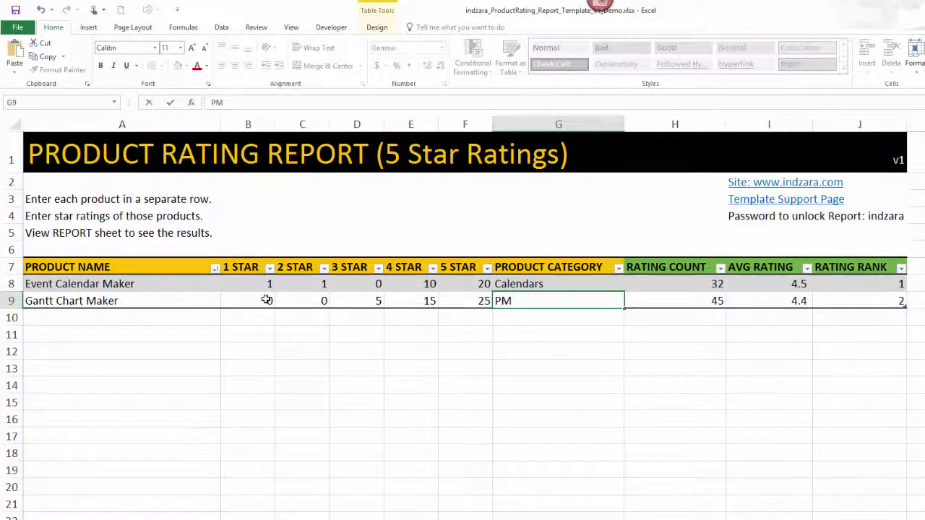
key("Tab")
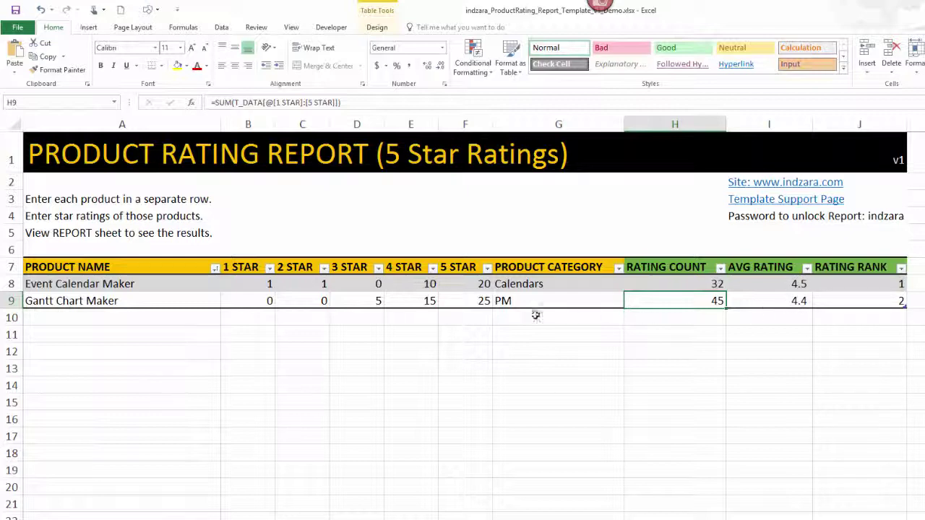
left_click(456, 302)
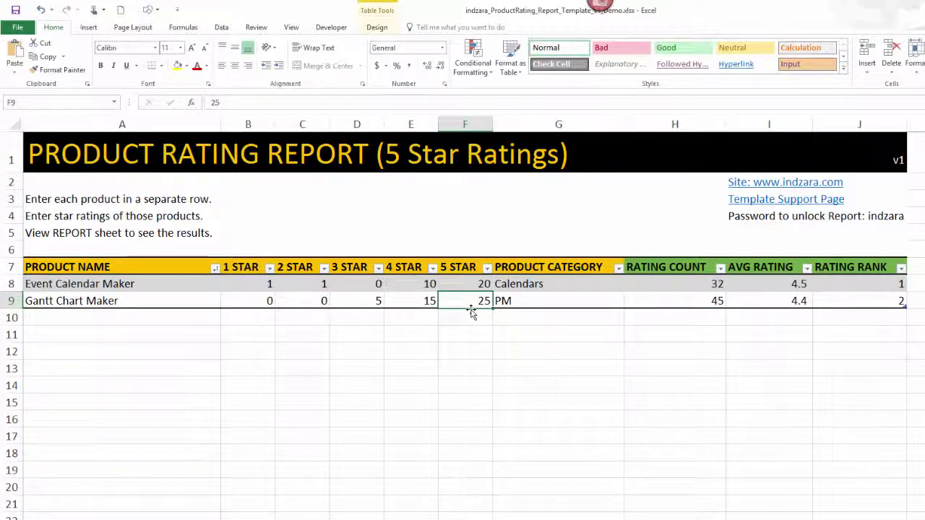
Step: Set Gantt Chart Maker's 3 STAR count in D9 to 0, then switch to the REPORT sheet
left_click(425, 303)
left_click(374, 302)
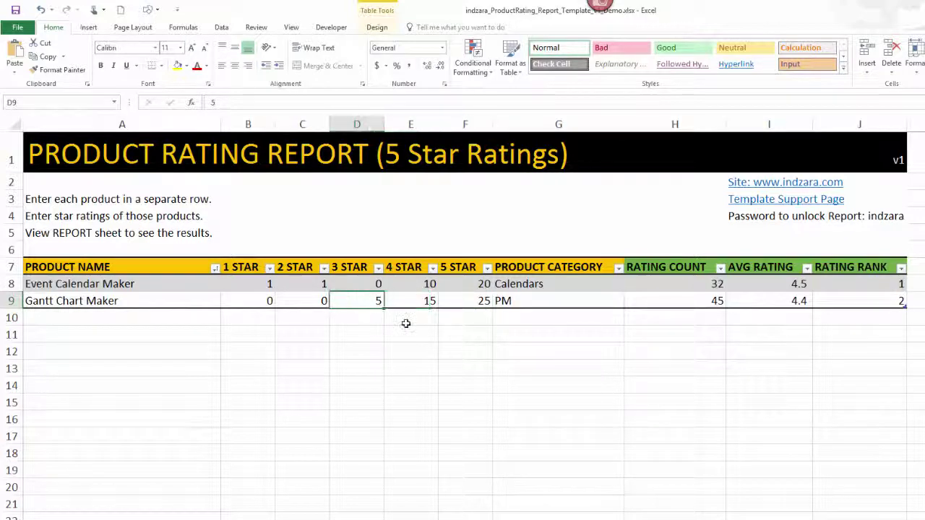
type("0")
key("Tab")
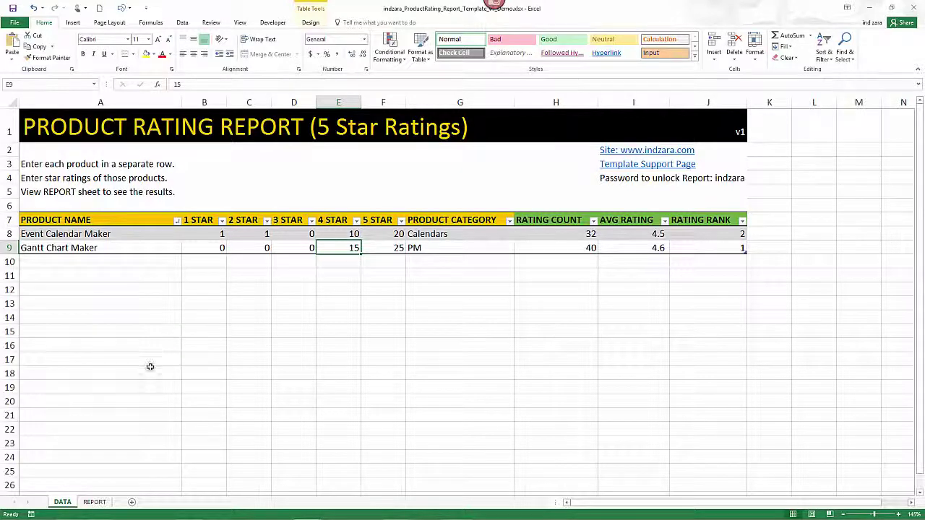
left_click(93, 502)
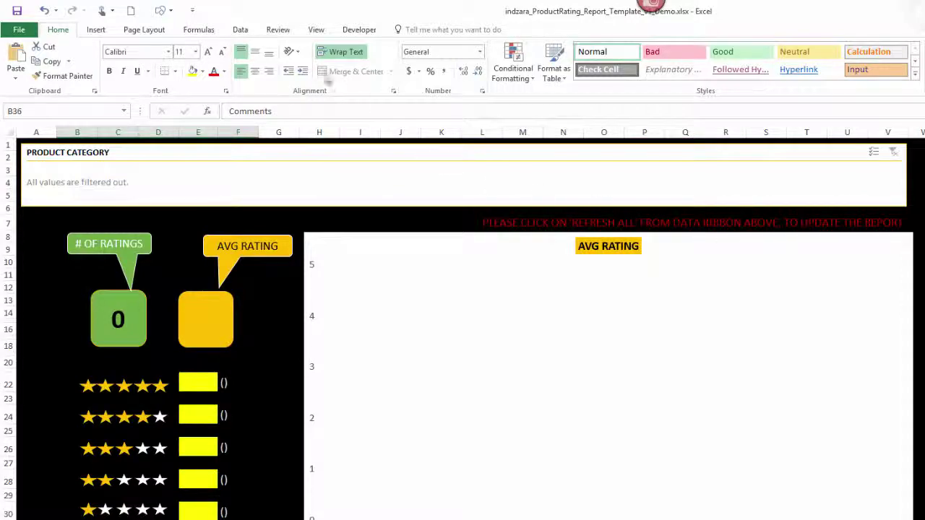
Step: Use Refresh All on the Data tab so the dashboard shows 72 ratings averaging 4.6
left_click(241, 30)
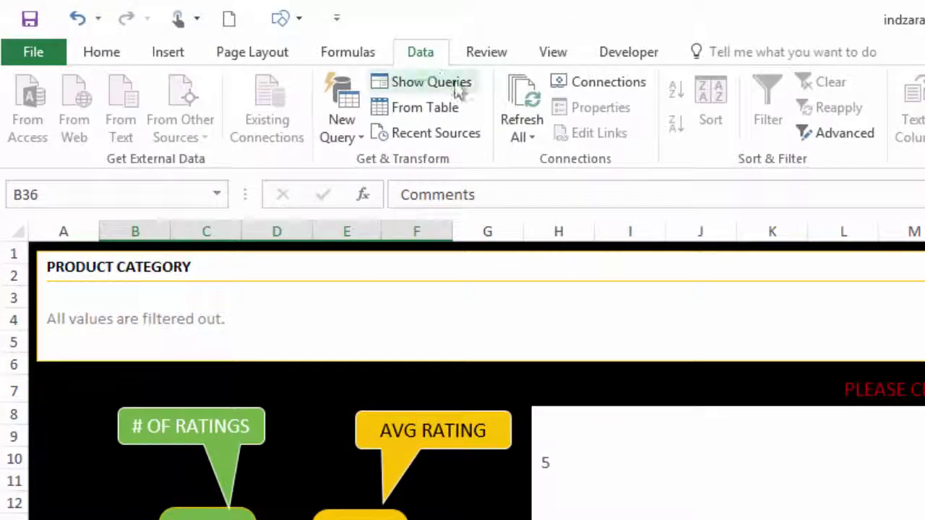
left_click(519, 97)
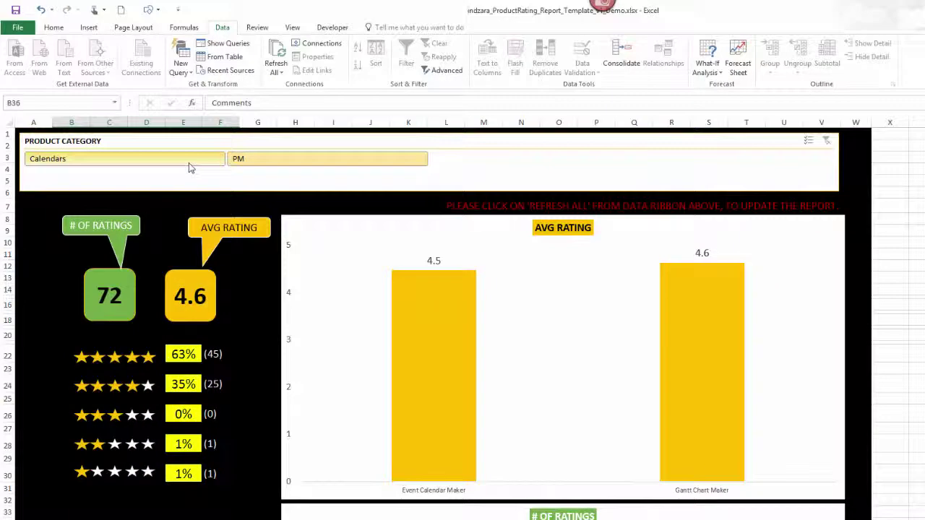
left_click(189, 166)
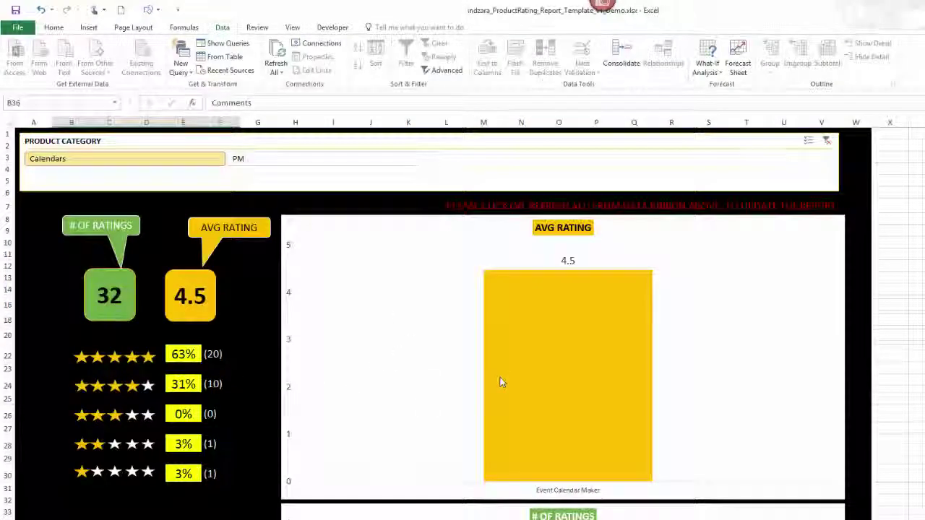
scroll(500, 379, "down", 3)
scroll(499, 379, "up", 3)
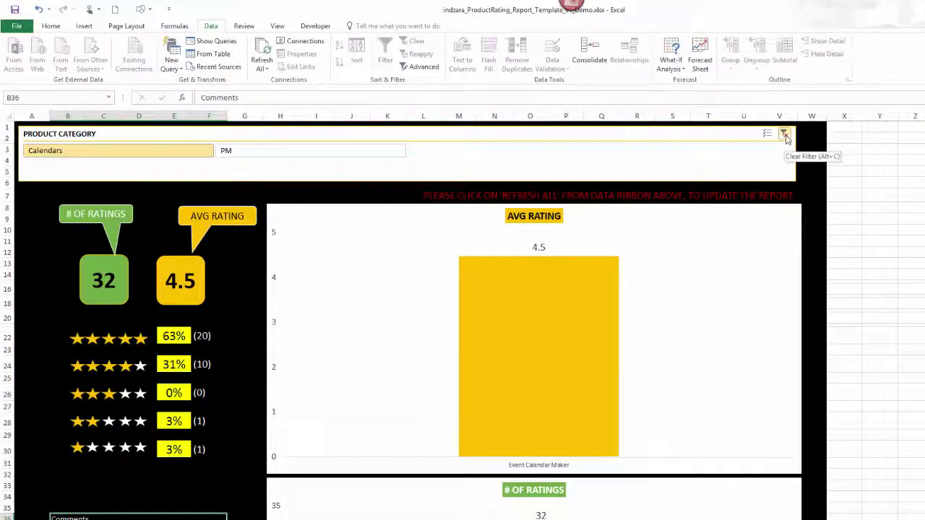
left_click(786, 135)
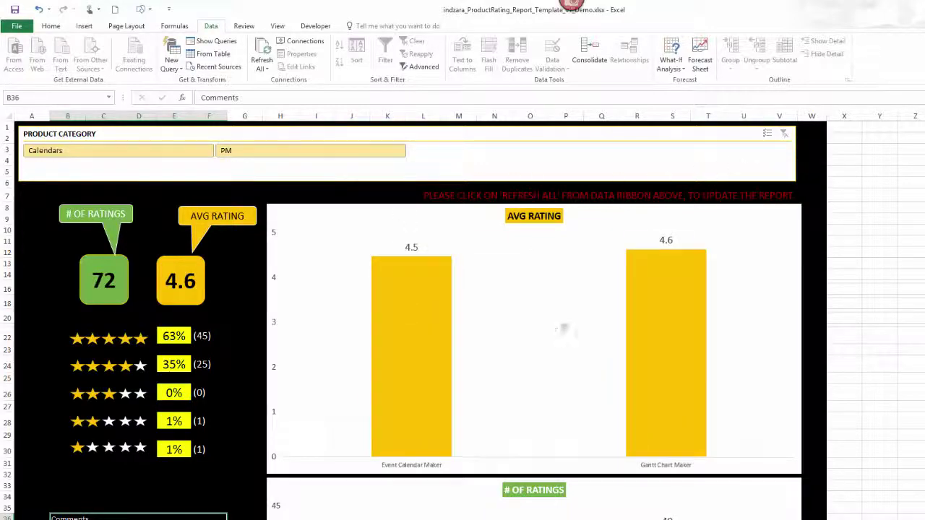
scroll(551, 327, "down", 7)
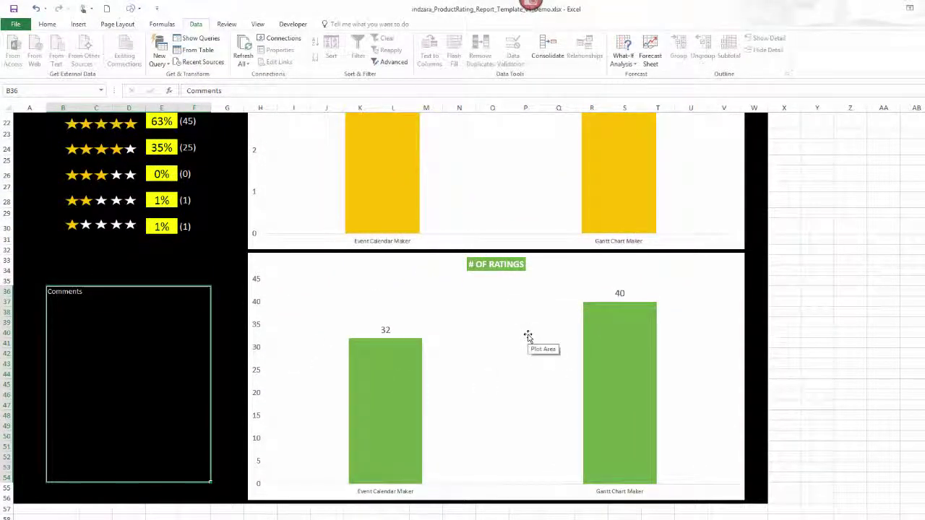
Step: Append 'Gantt Chart' to the Comments box text, then go back to the DATA sheet
left_click(125, 303)
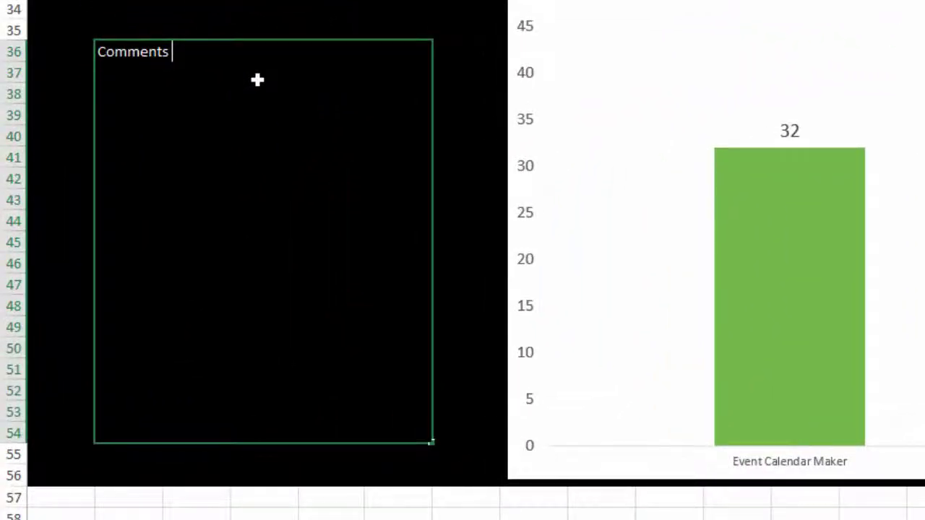
type("Gantt Chart")
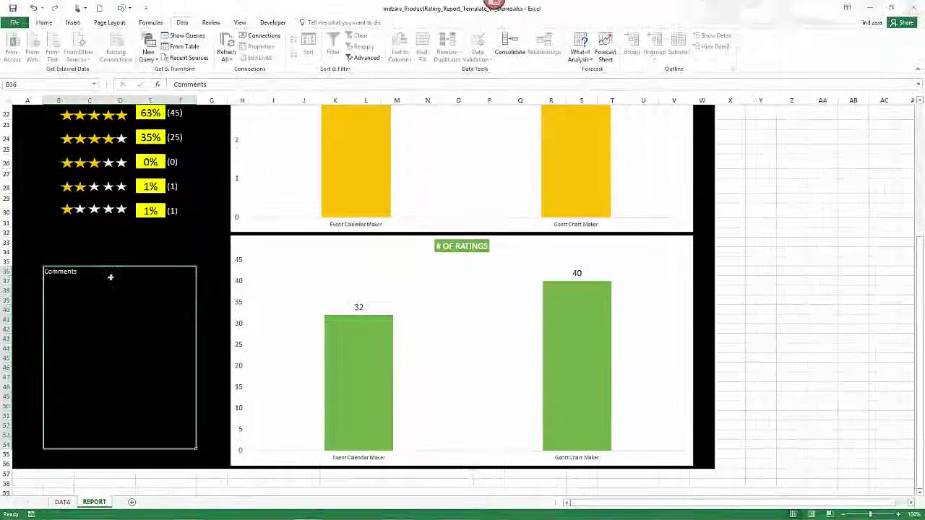
left_click(176, 242)
scroll(175, 245, "up", 7)
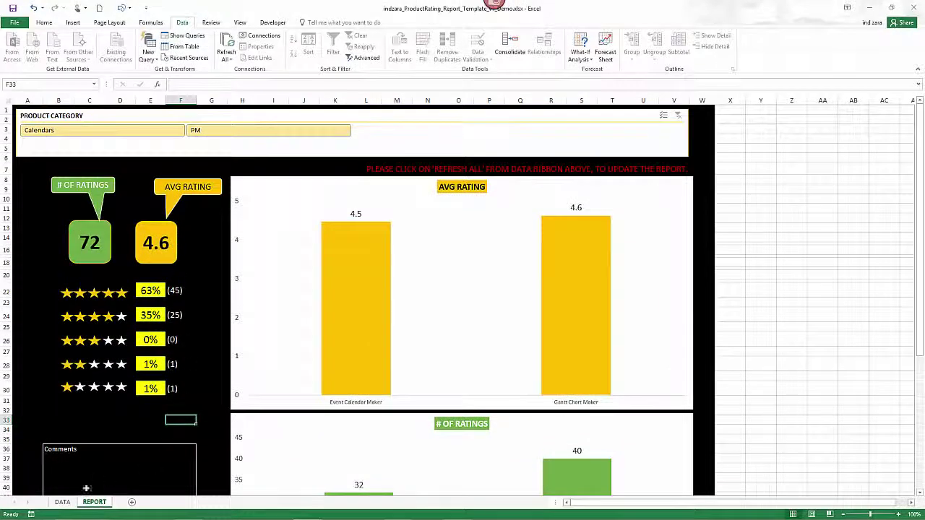
left_click(64, 502)
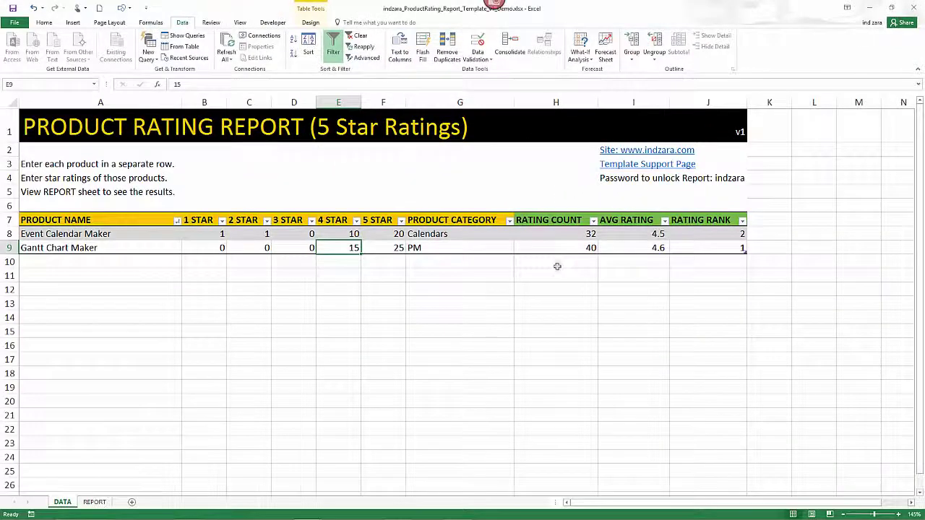
left_click(144, 246)
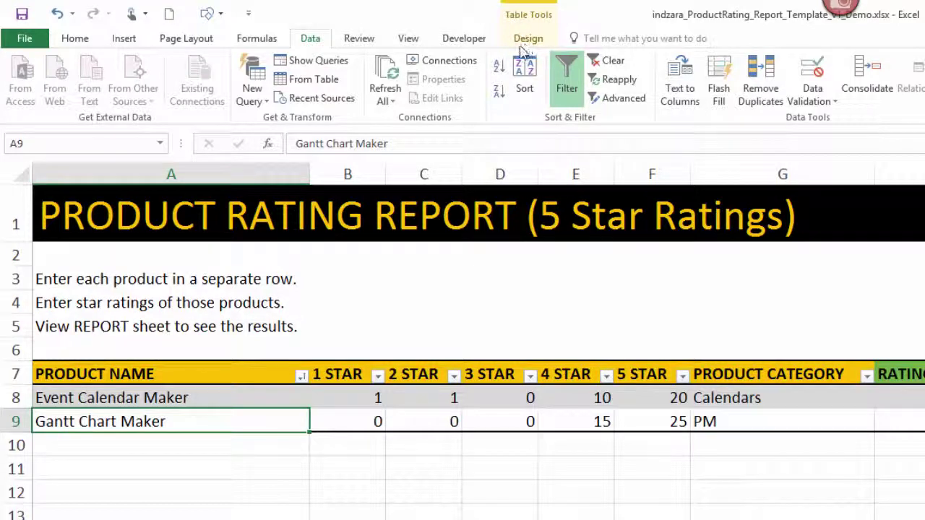
left_click(255, 484)
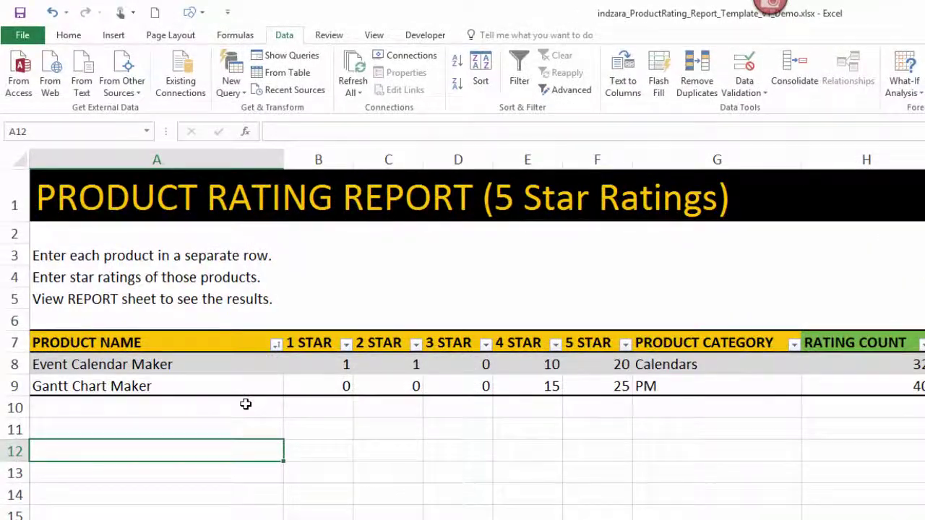
key("Up")
key("Up")
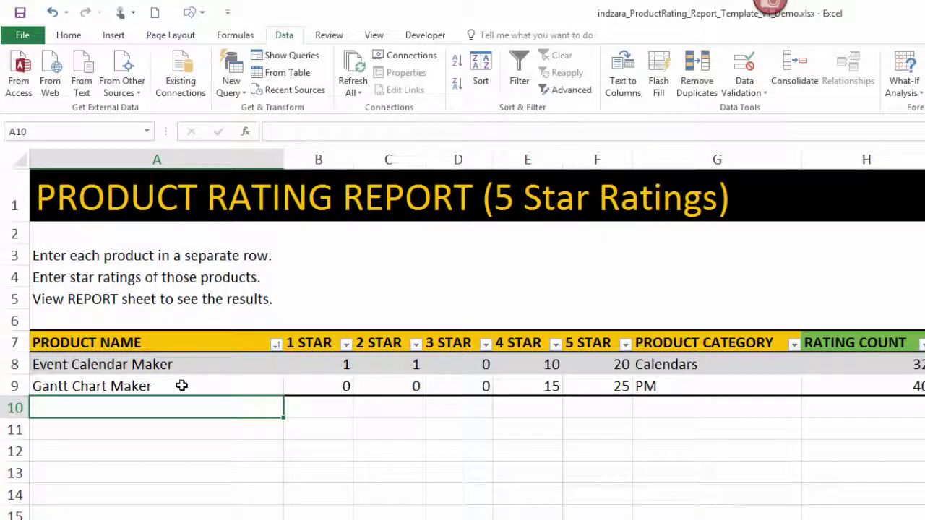
Step: Add 'Project Planner' in A10 as a third product and select the three product names
type("Project Planne")
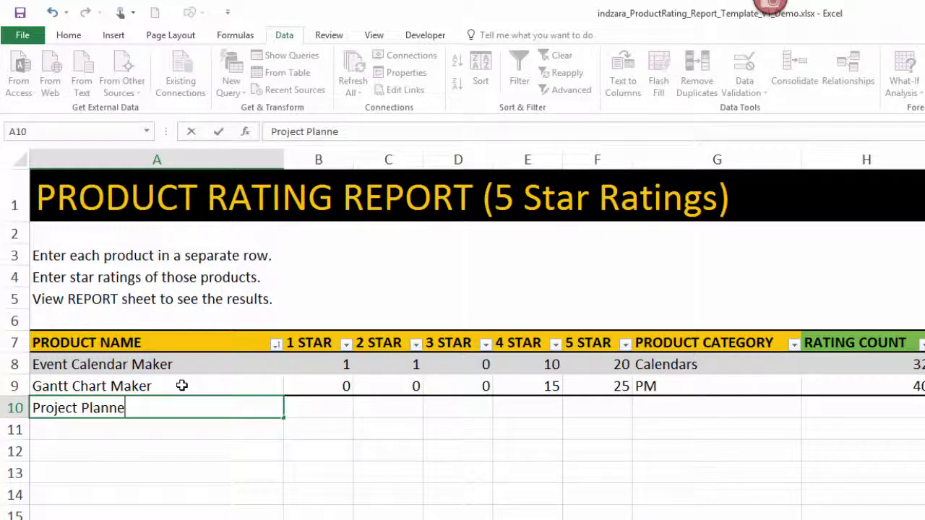
type("r")
key("Tab")
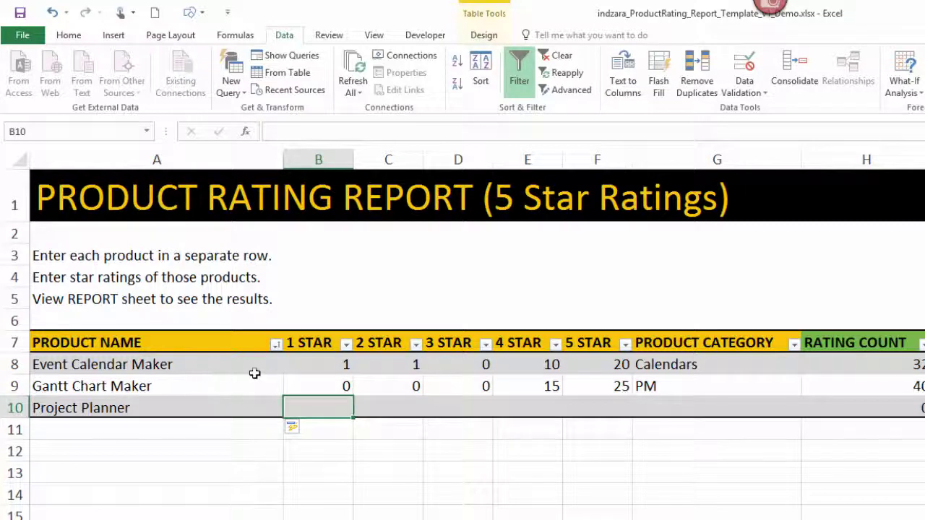
left_click_drag(252, 370, 242, 410)
left_click(242, 421)
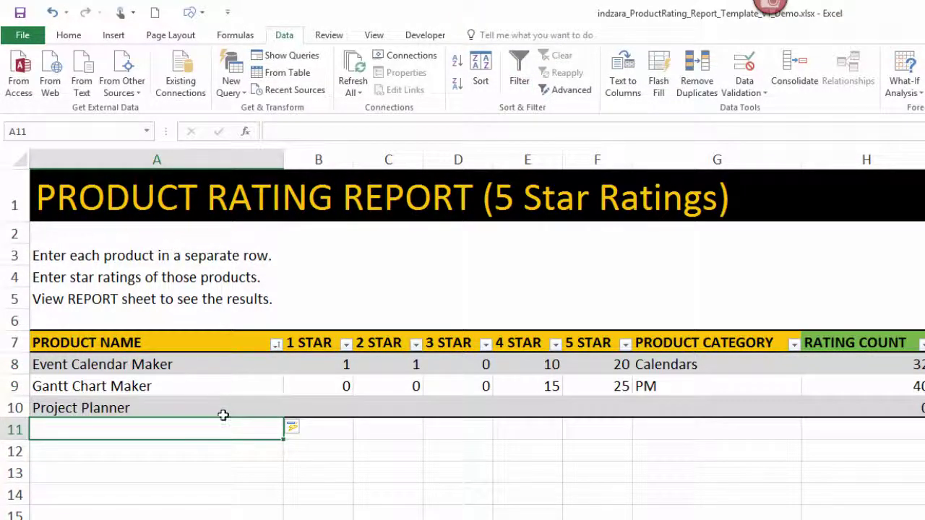
left_click_drag(185, 427, 182, 504)
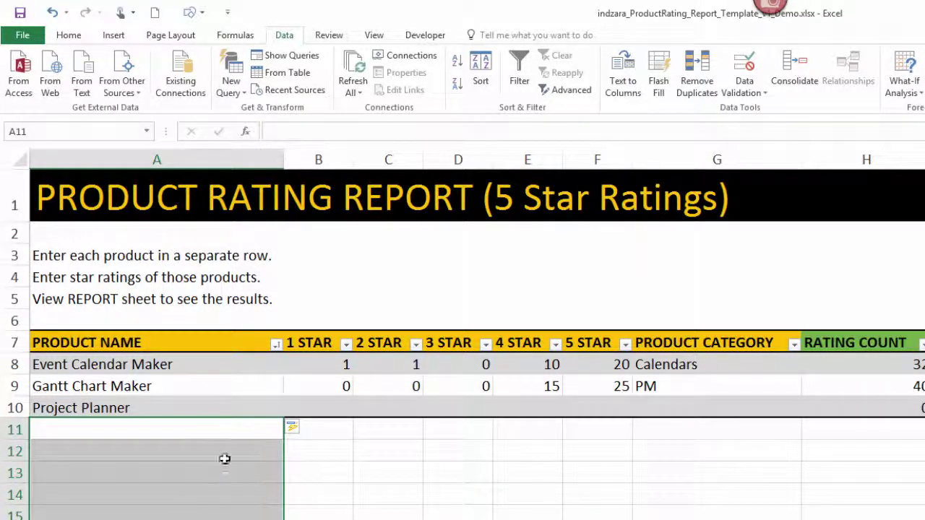
left_click_drag(221, 409, 221, 364)
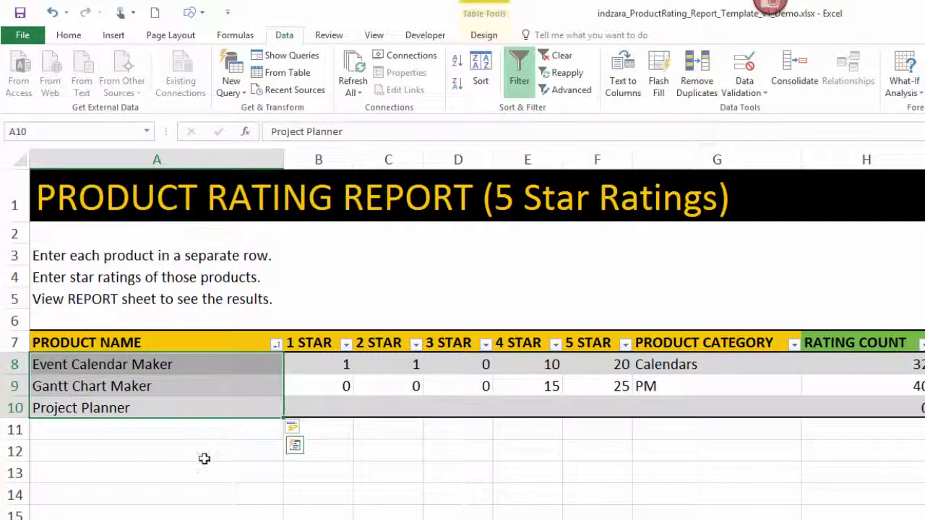
left_click(203, 455)
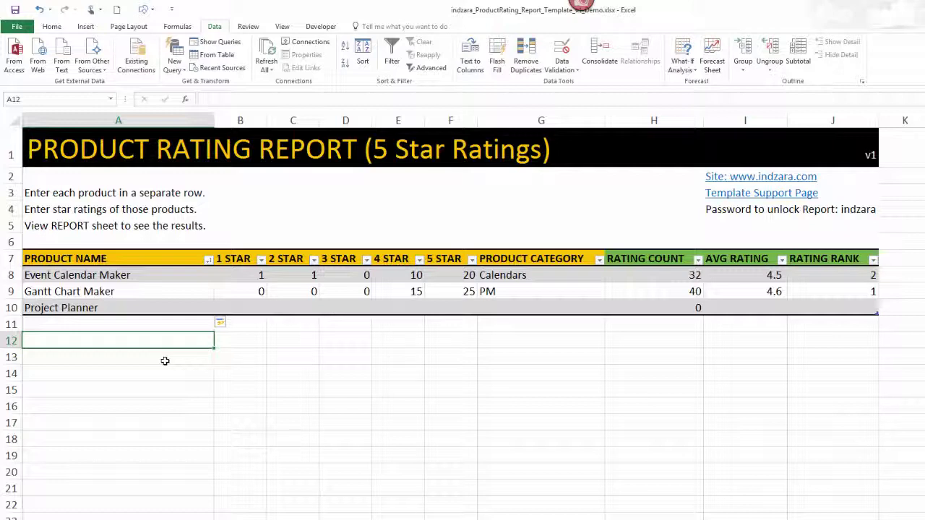
key("ctrl+Page_Down")
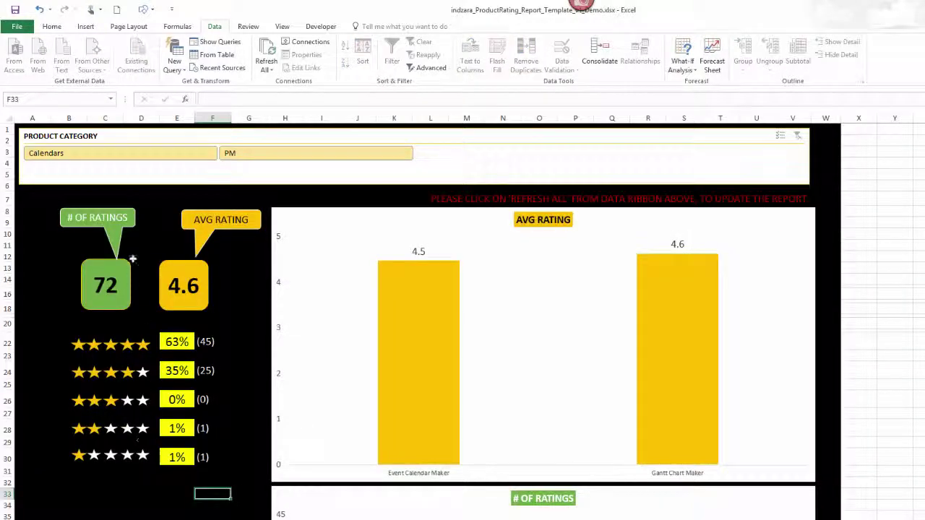
left_click(17, 26)
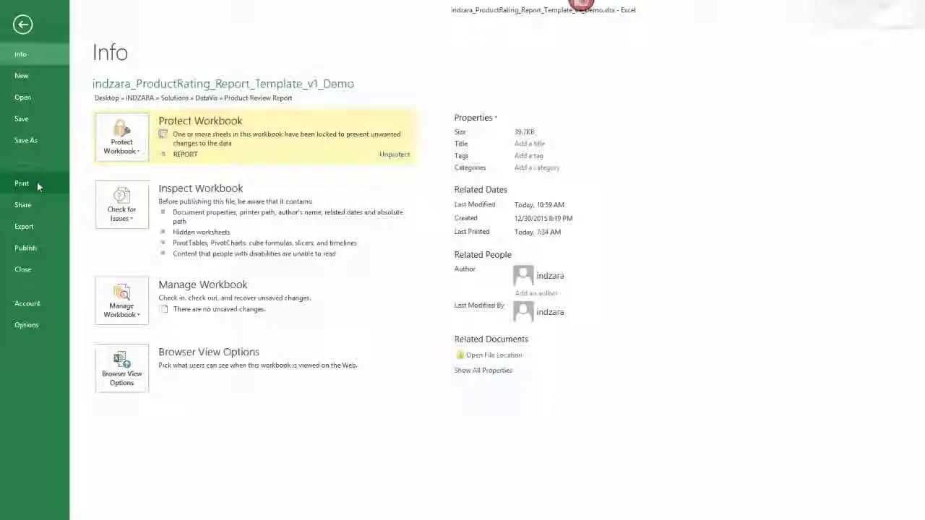
left_click(37, 182)
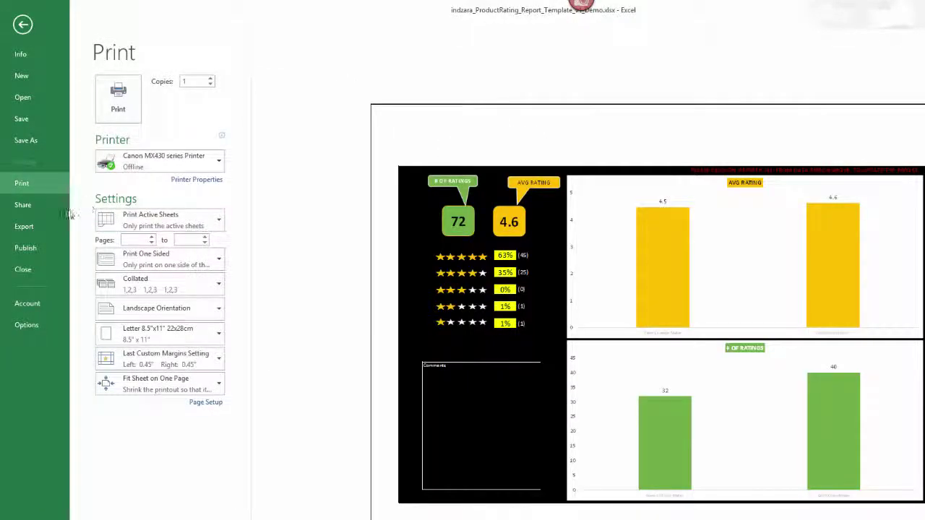
left_click(58, 230)
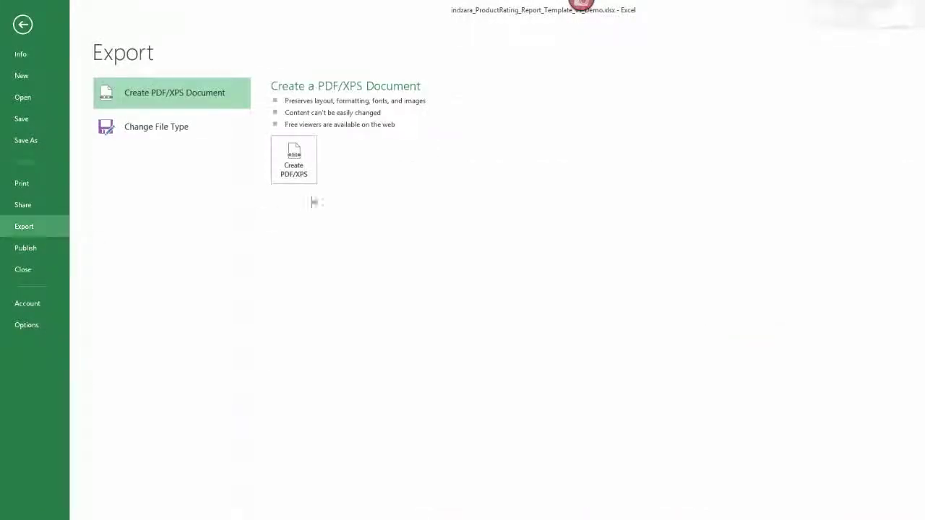
left_click(23, 25)
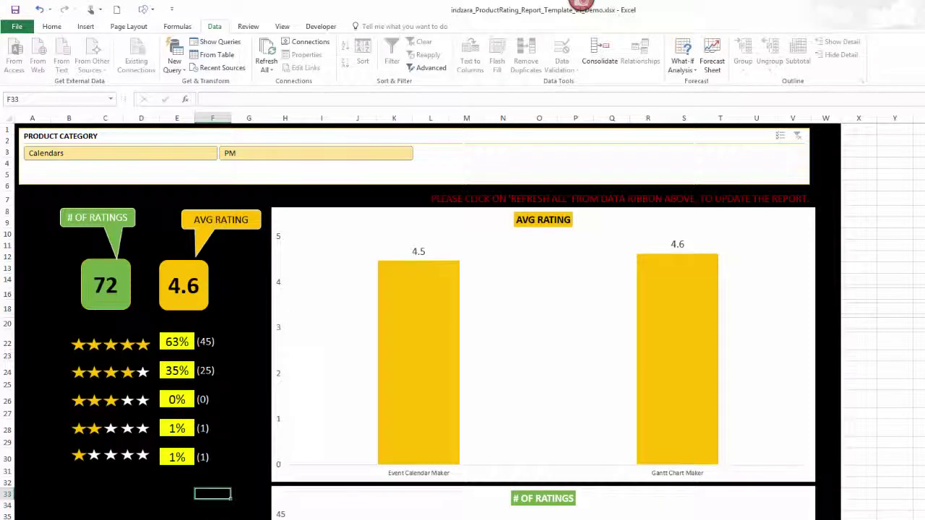
Step: Return to the DATA sheet with Ctrl+Page Up to view the three-product ratings table
key("ctrl+Page_Up")
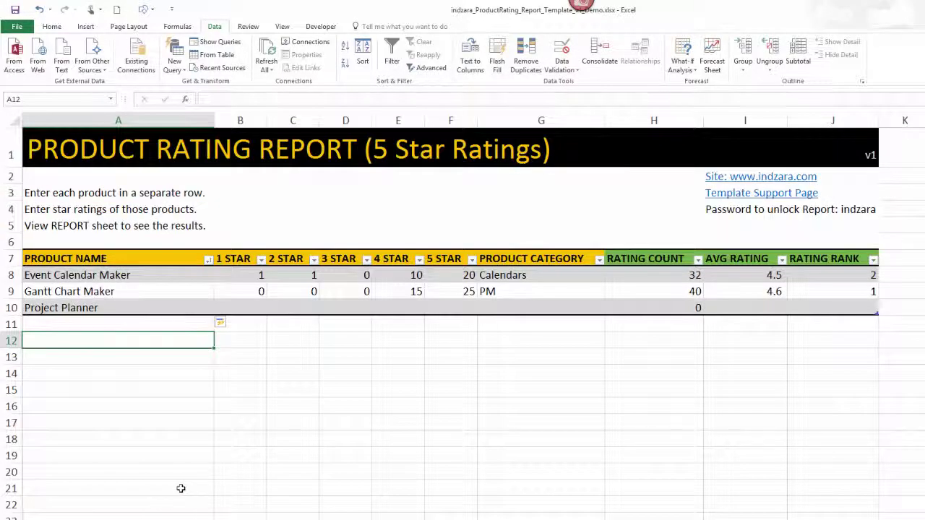